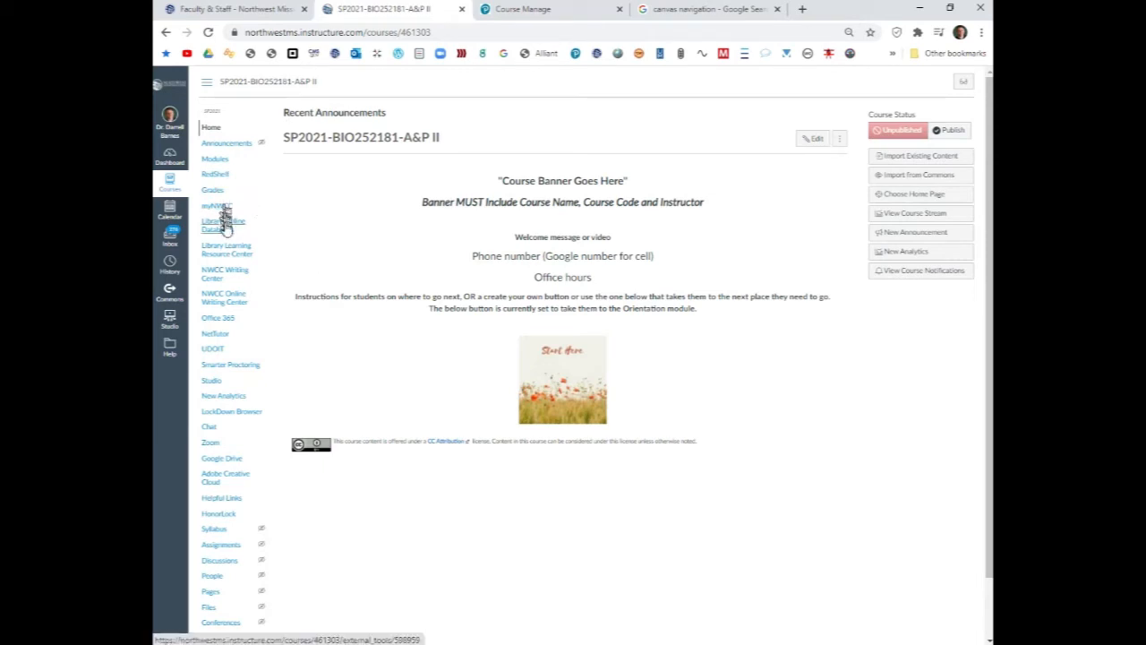
- In the course's navigation settings, move MyLab and Mastering from the hidden items to just below NetTutor and save
{"action": "scroll", "coordinate": [230, 255], "scroll_direction": "down", "scroll_amount": 1}
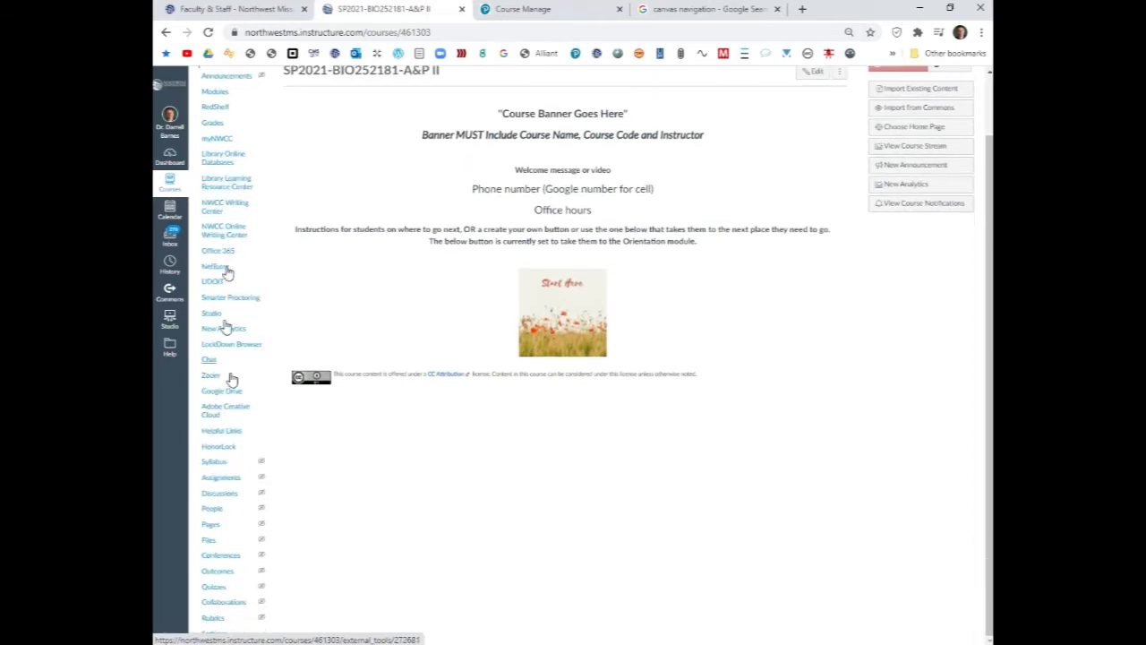
{"action": "left_click", "coordinate": [215, 633]}
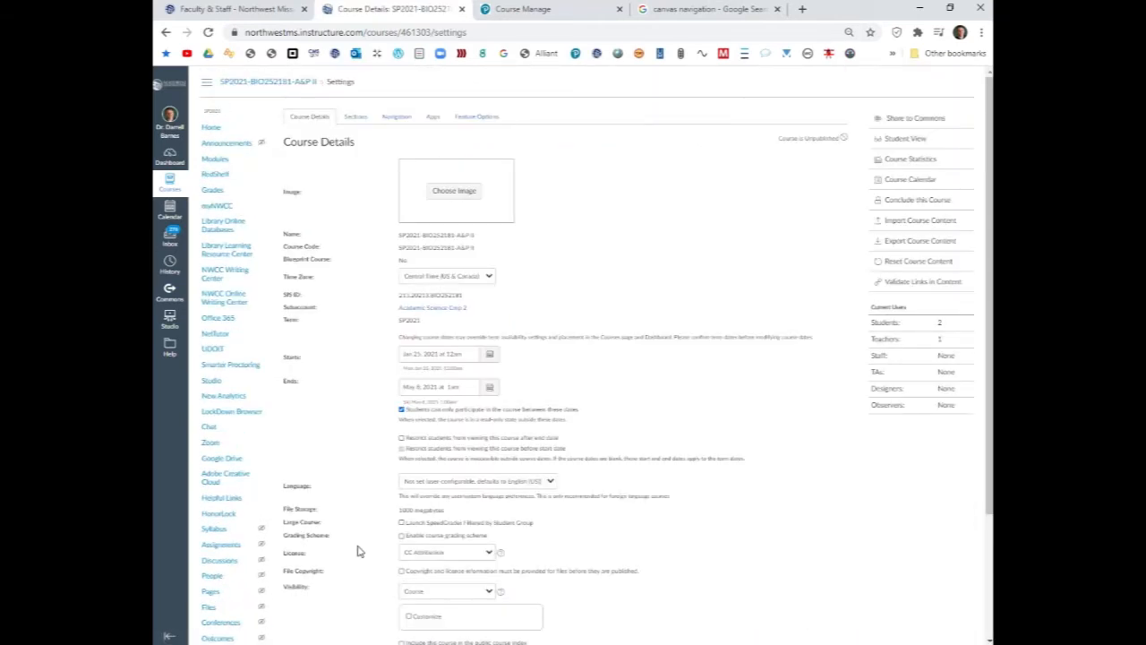
{"action": "left_click", "coordinate": [396, 117]}
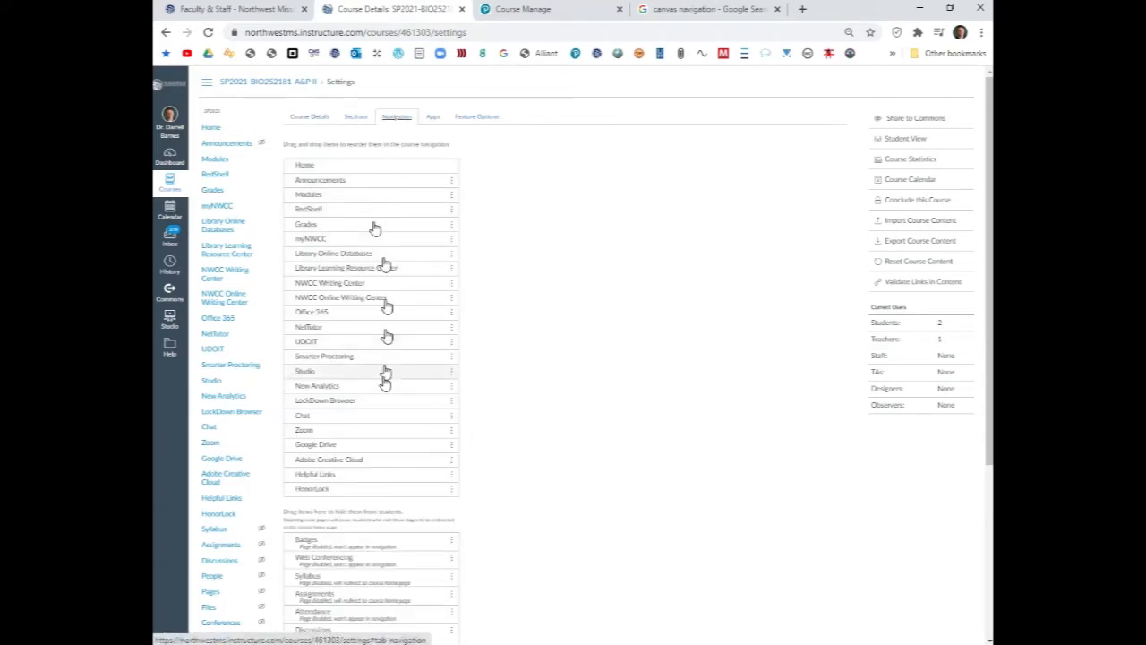
{"action": "scroll", "coordinate": [371, 410], "scroll_direction": "down", "scroll_amount": 2}
{"action": "scroll", "coordinate": [371, 410], "scroll_direction": "down", "scroll_amount": 2}
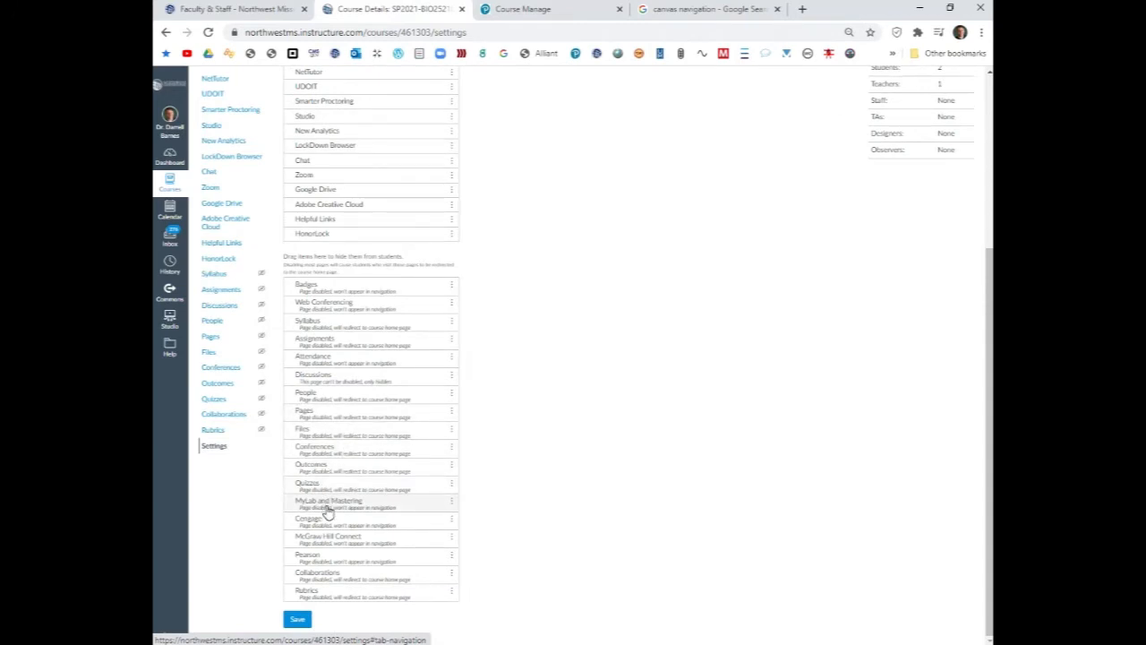
{"action": "left_click_drag", "start_coordinate": [328, 510], "coordinate": [333, 102]}
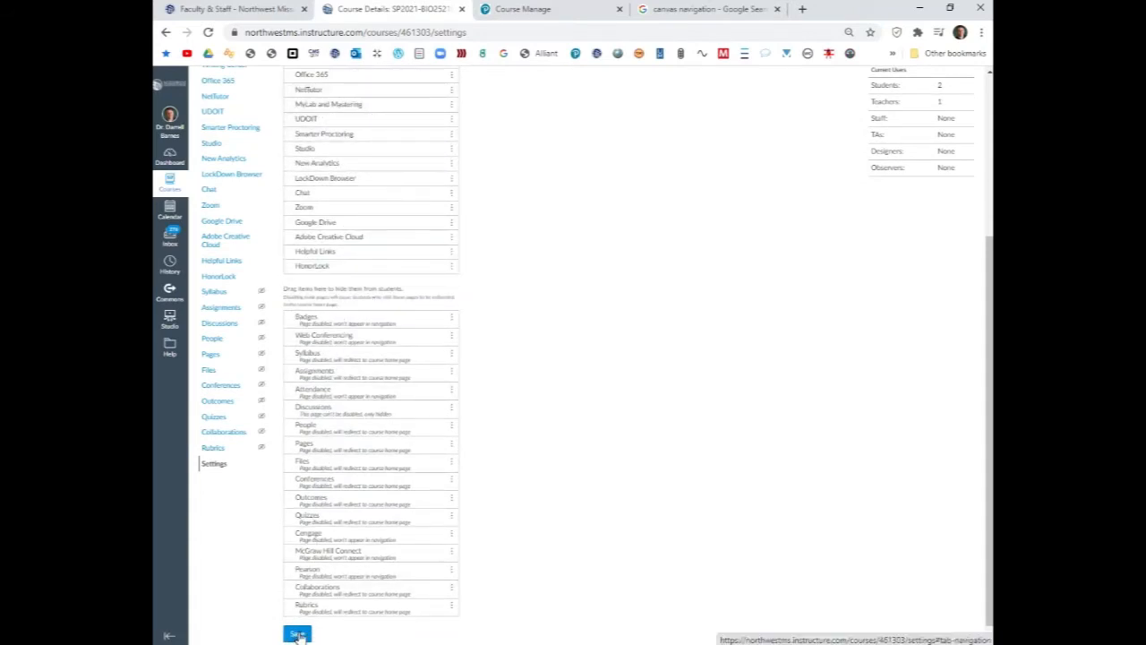
{"action": "left_click", "coordinate": [298, 634]}
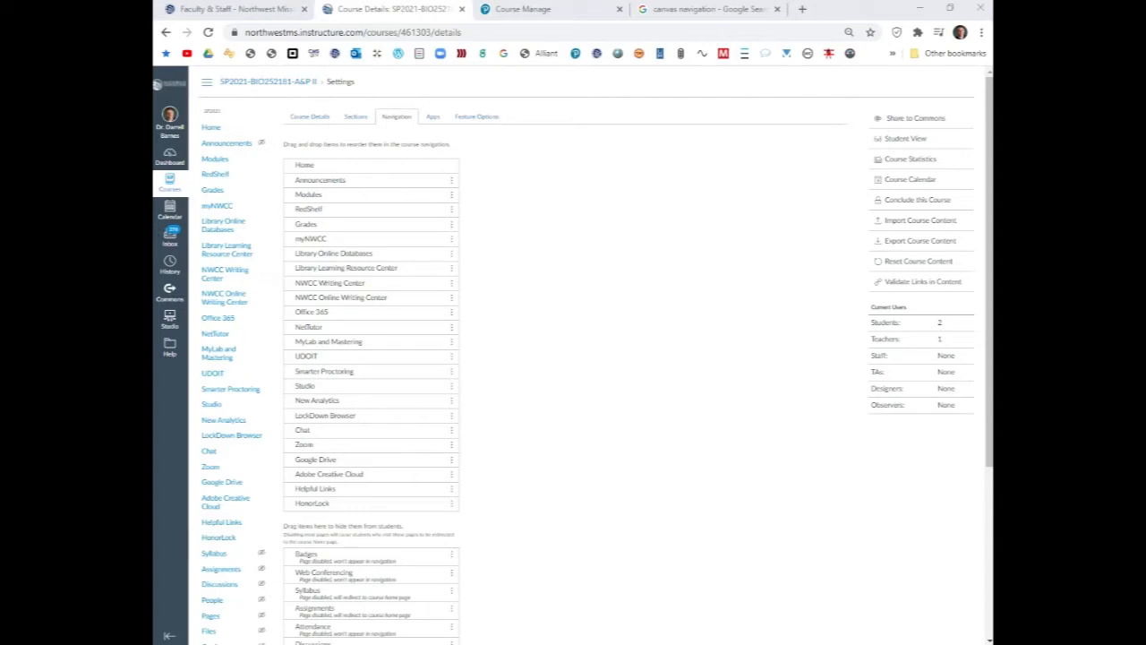
- Start a new Pearson course from MyLab and Mastering by copying the existing "Amerman 2e Master Instructor course"
{"action": "left_click", "coordinate": [230, 362]}
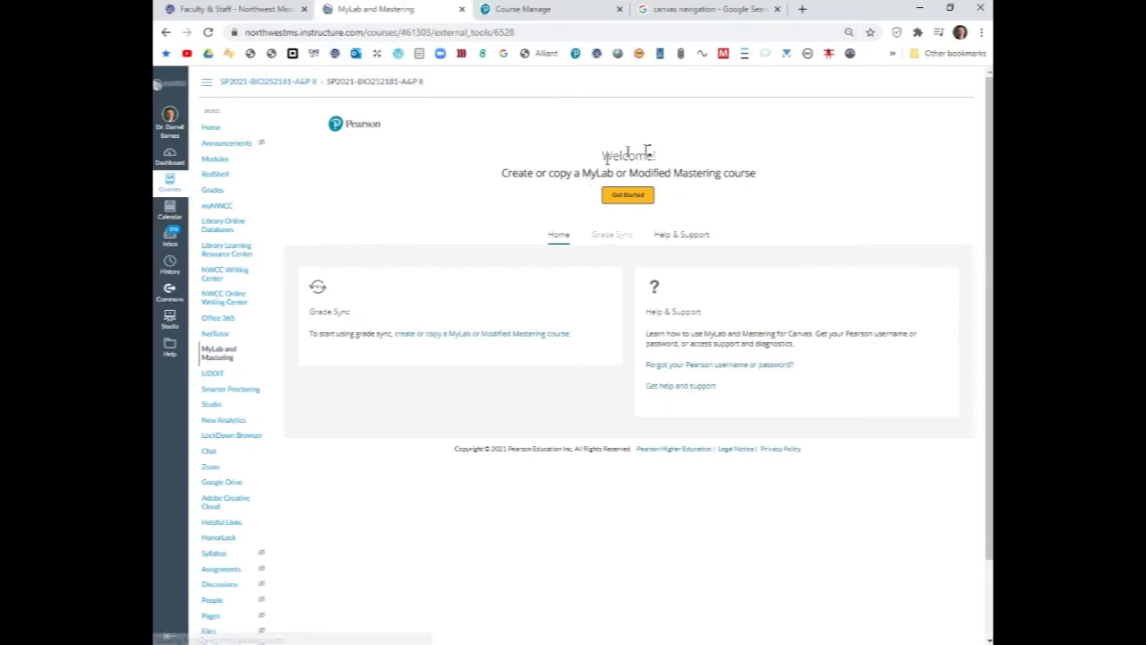
{"action": "left_click", "coordinate": [640, 204]}
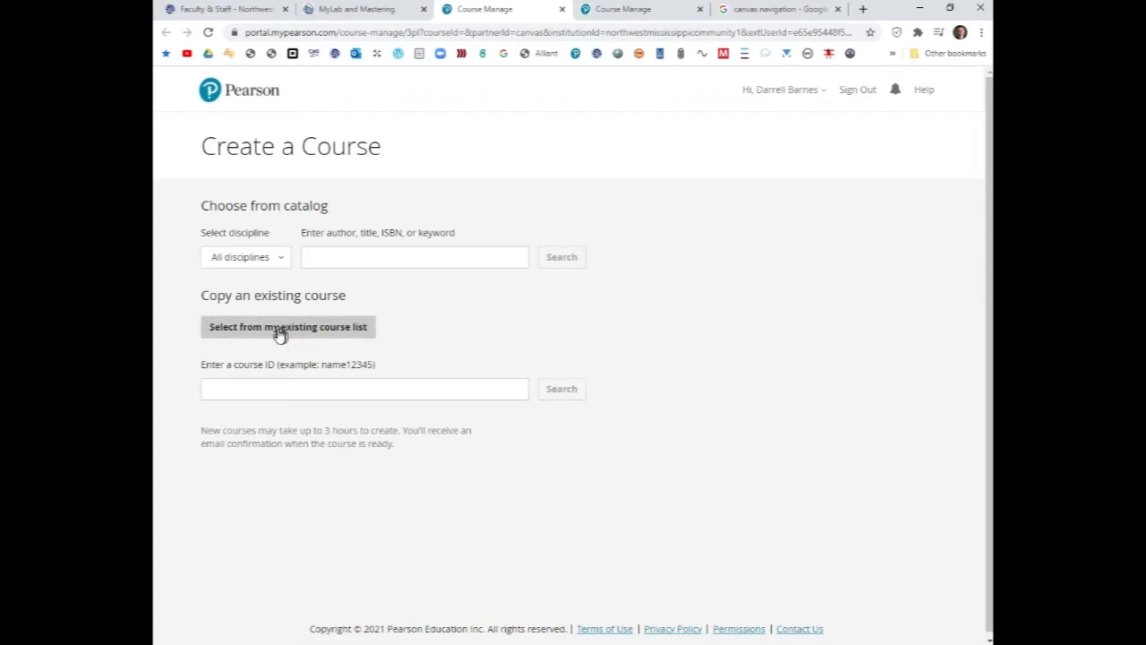
{"action": "left_click", "coordinate": [331, 258]}
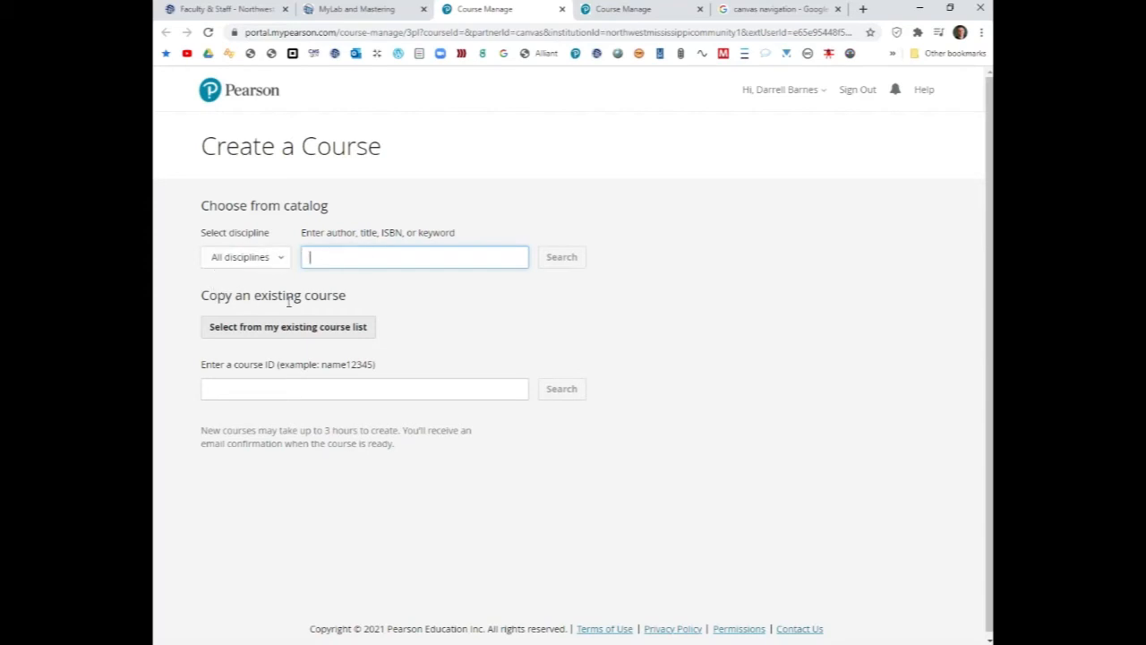
{"action": "left_click", "coordinate": [242, 328]}
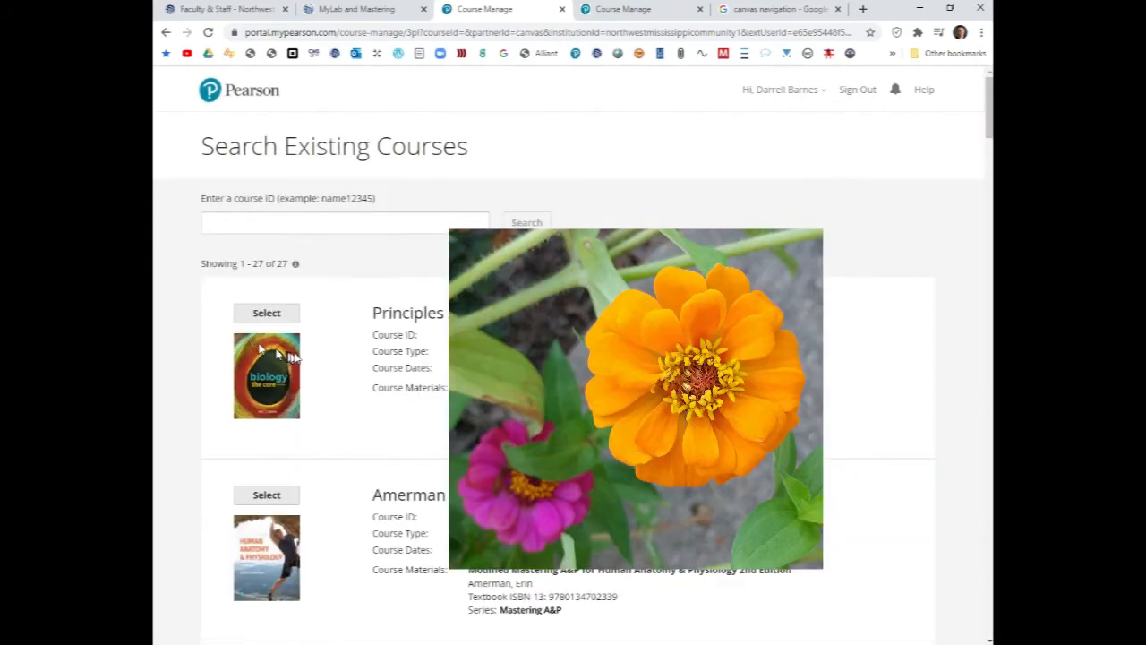
{"action": "scroll", "coordinate": [375, 384], "scroll_direction": "down", "scroll_amount": 5}
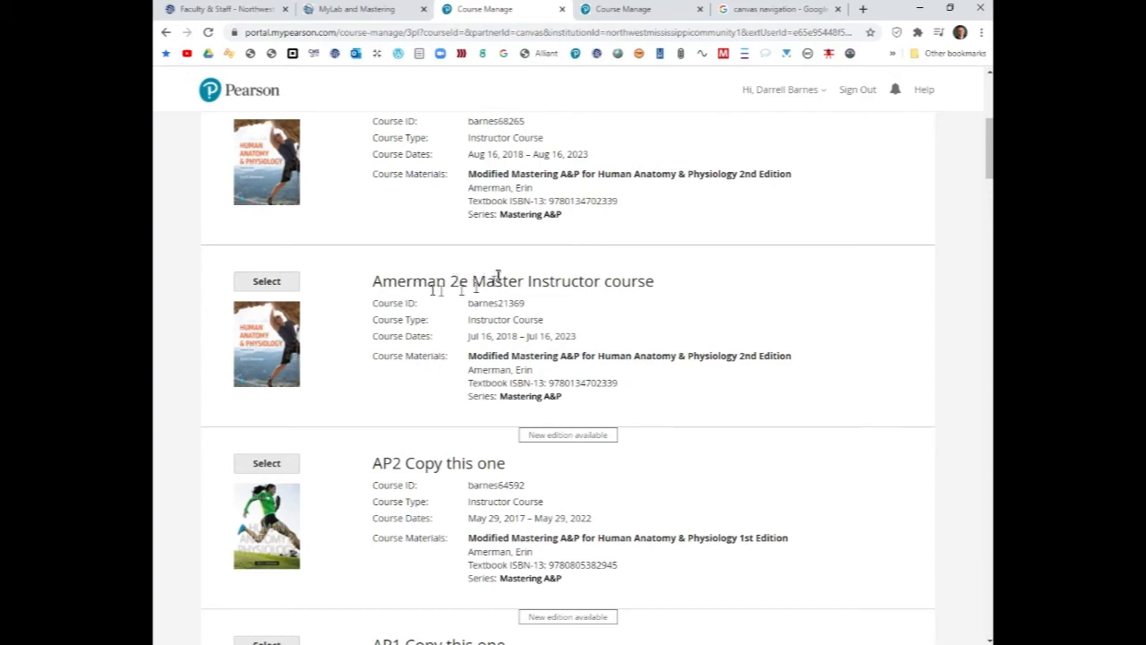
{"action": "left_click", "coordinate": [253, 284]}
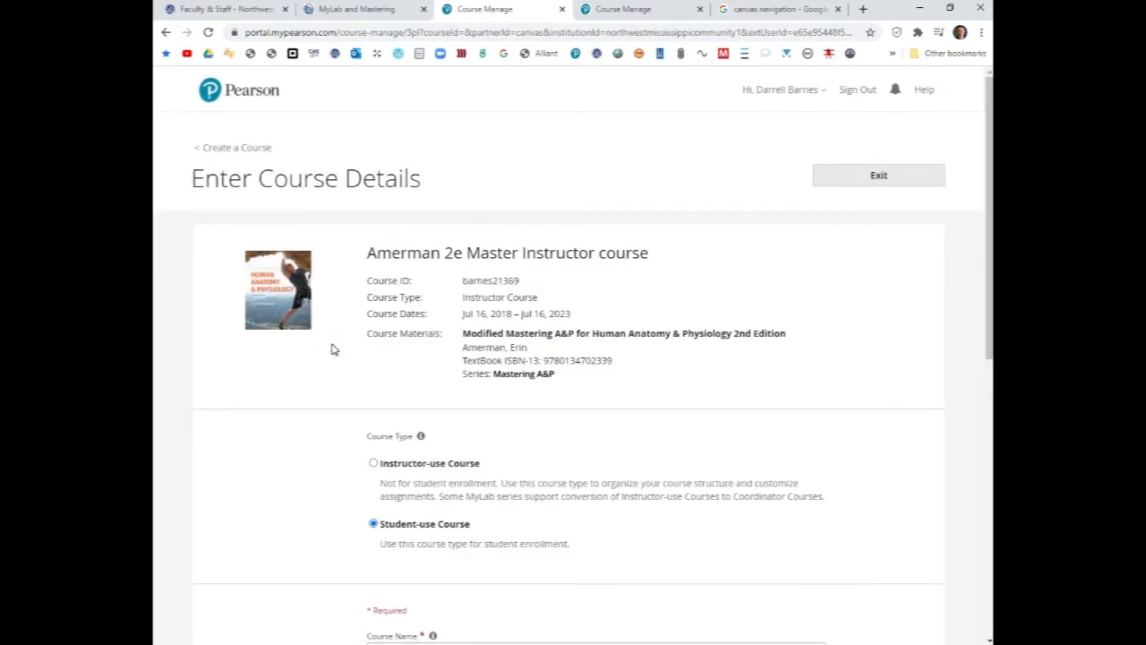
- Name the new student-use course "AP2 Lab sp21"
{"action": "scroll", "coordinate": [362, 511], "scroll_direction": "down", "scroll_amount": 3}
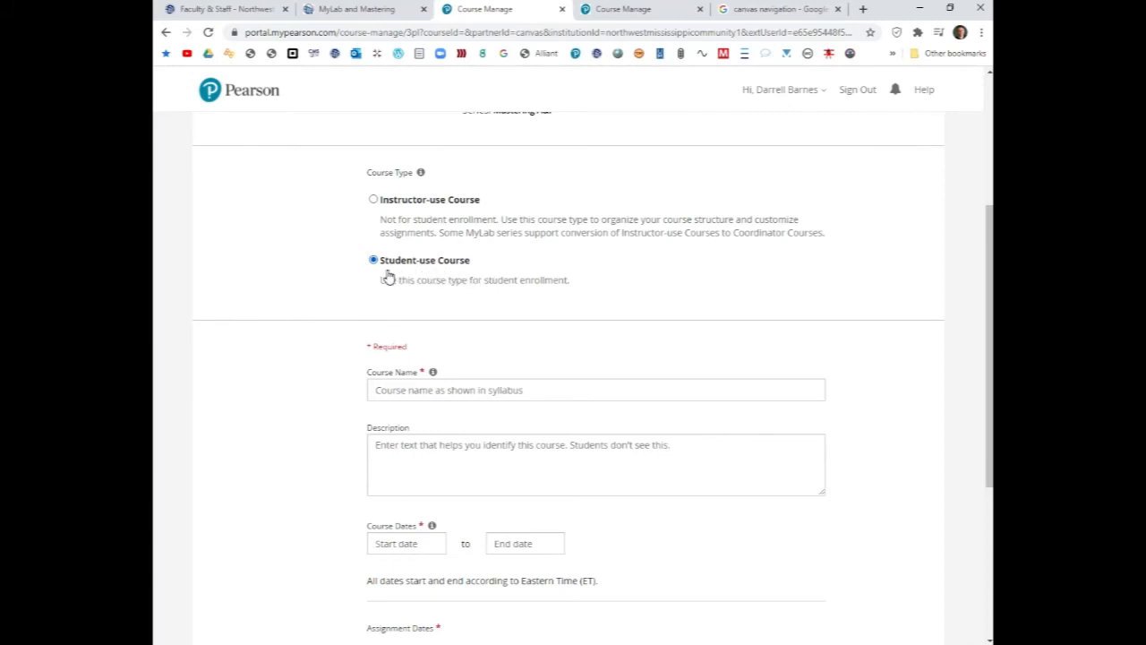
{"action": "left_click", "coordinate": [433, 391]}
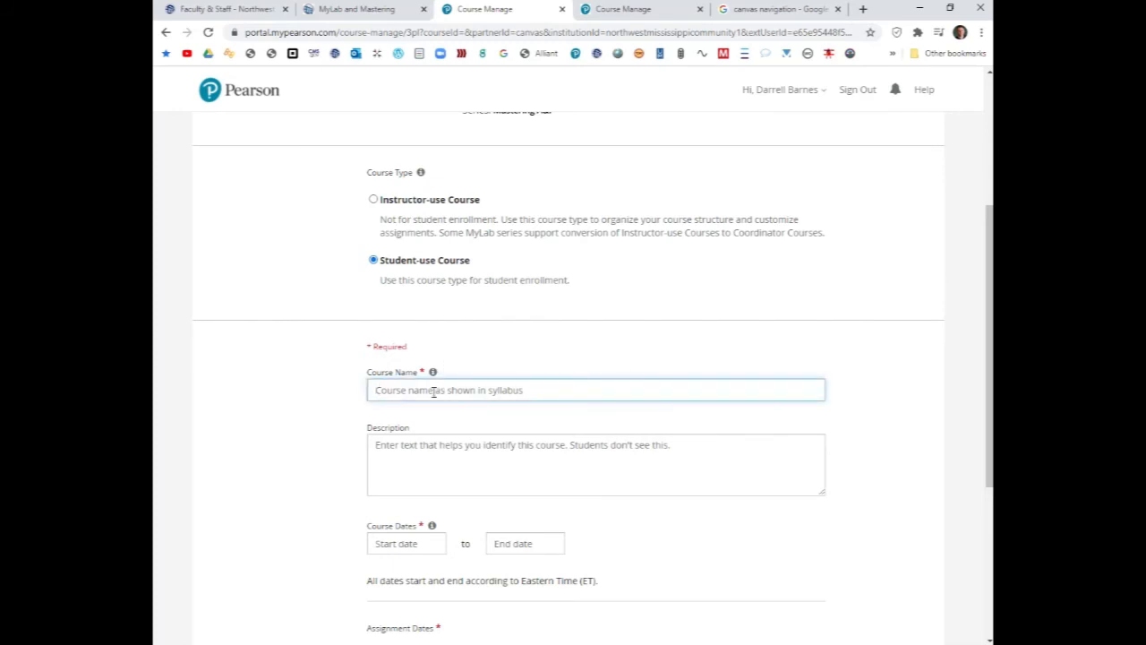
{"action": "type", "text": "AP2"}
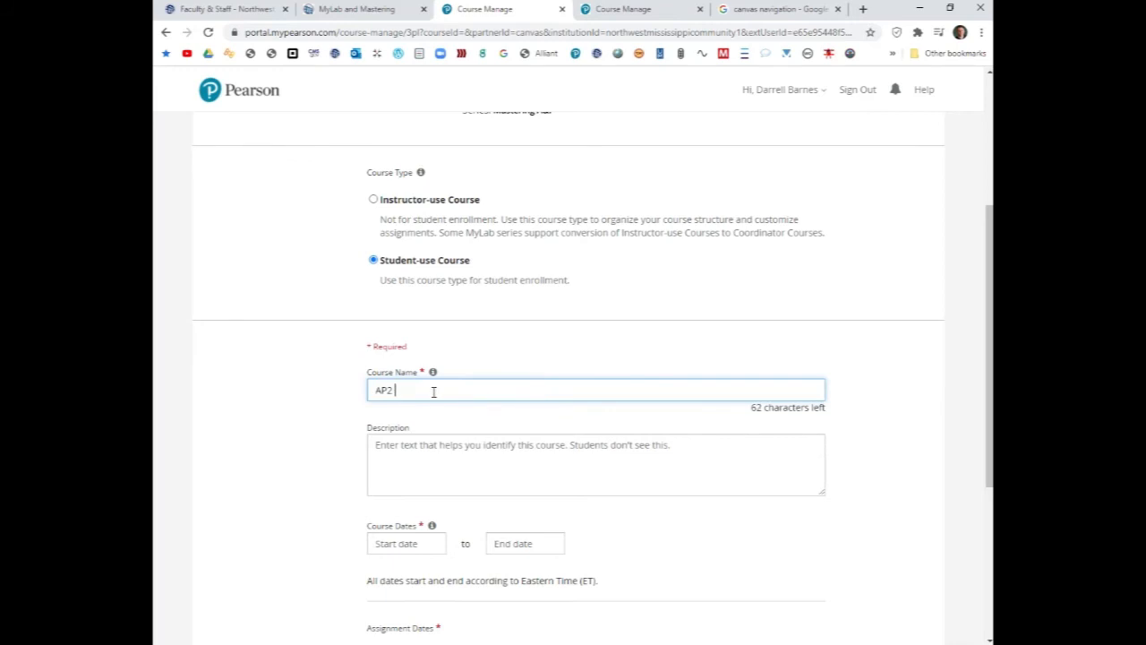
{"action": "type", "text": " Lab sp21"}
- Set the course dates to start on Jan 25, 2021 and end on May 07, 2021
{"action": "scroll", "coordinate": [375, 428], "scroll_direction": "down", "scroll_amount": 2}
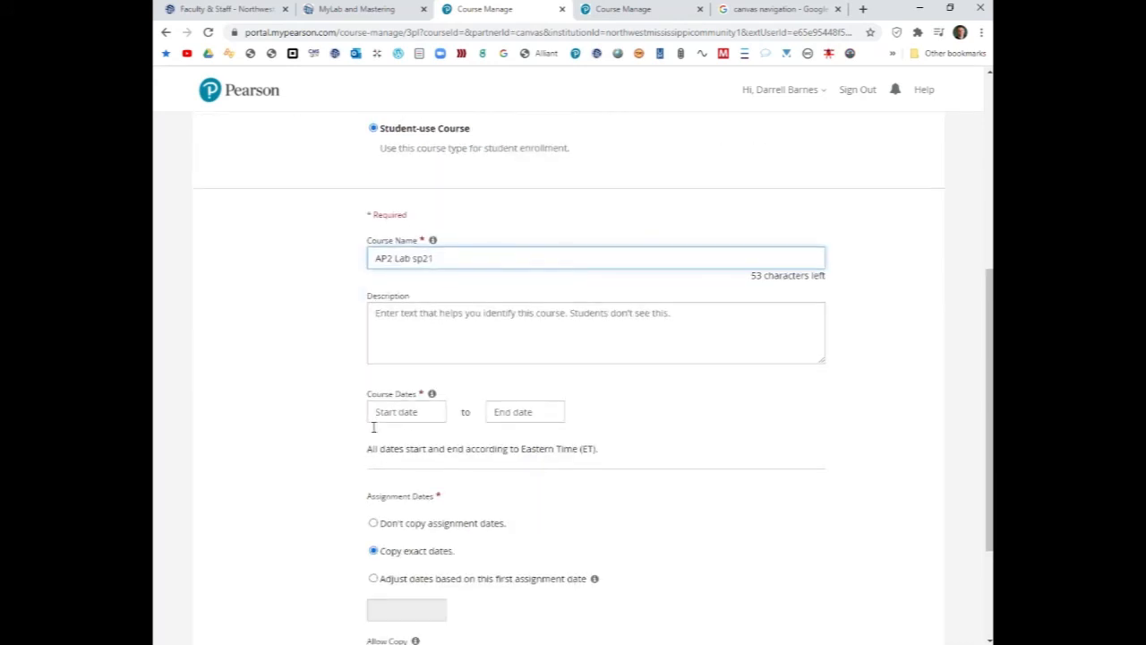
{"action": "left_click", "coordinate": [398, 413]}
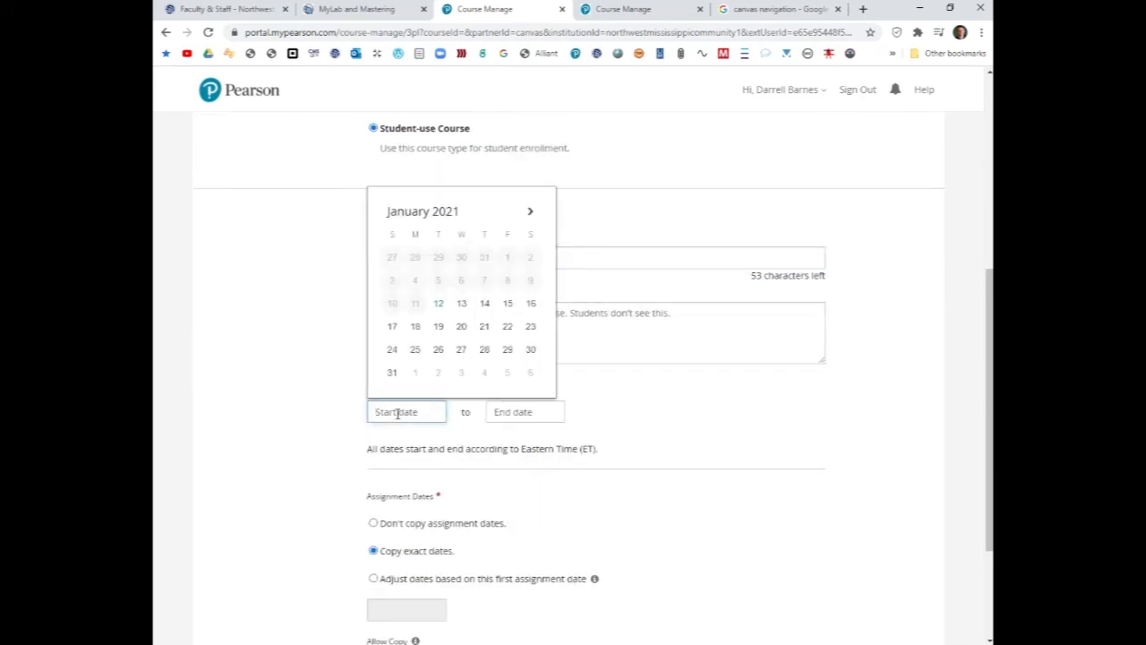
{"action": "left_click", "coordinate": [413, 352]}
{"action": "left_click", "coordinate": [498, 412]}
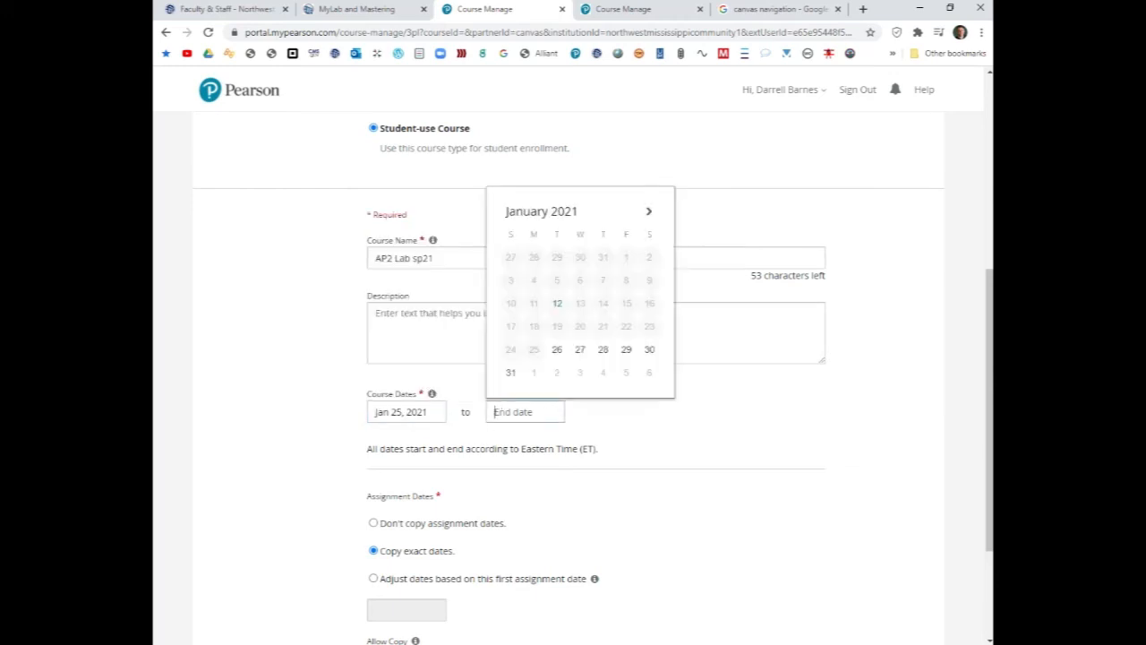
{"action": "left_click", "coordinate": [651, 215]}
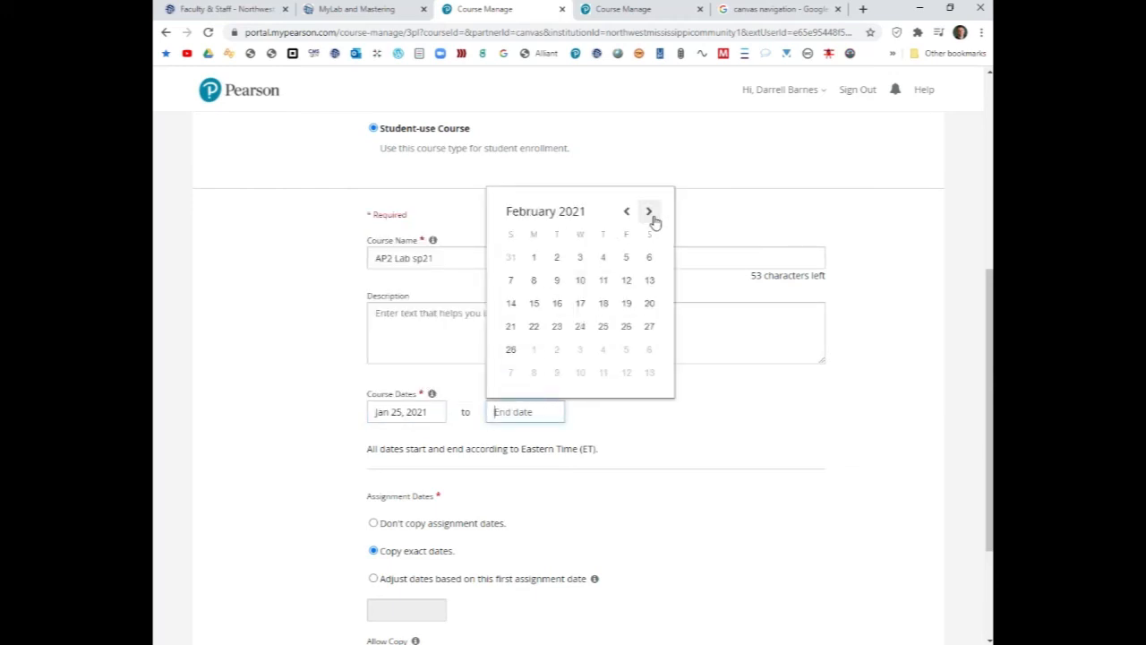
{"action": "left_click", "coordinate": [650, 215]}
{"action": "left_click", "coordinate": [652, 217]}
{"action": "left_click", "coordinate": [652, 217]}
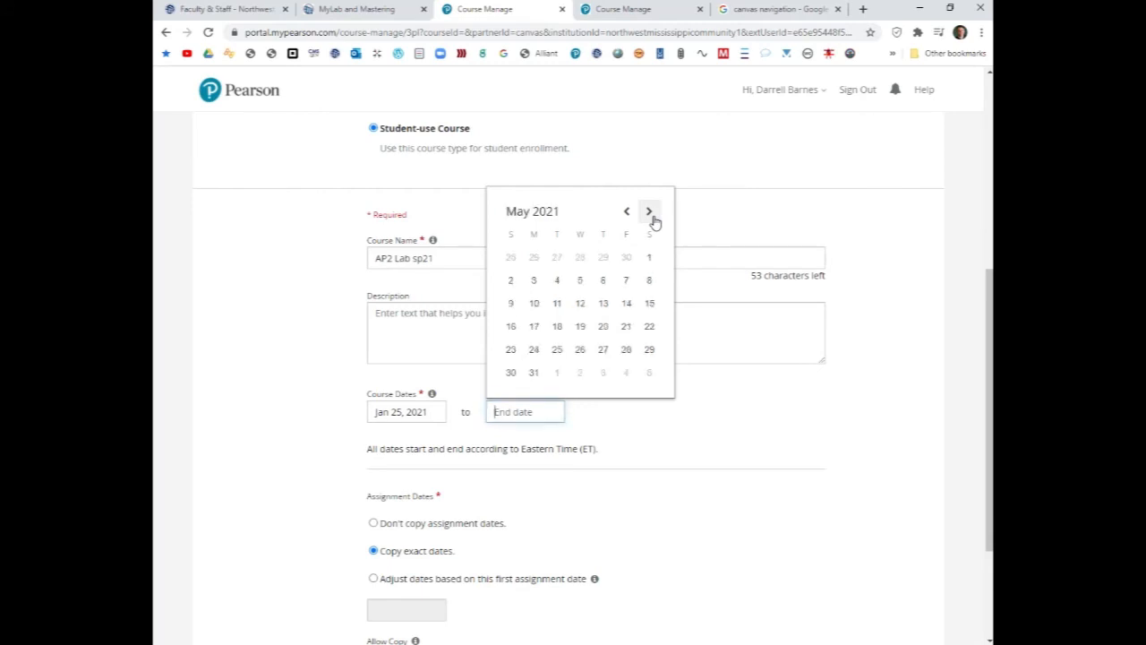
{"action": "left_click", "coordinate": [627, 281]}
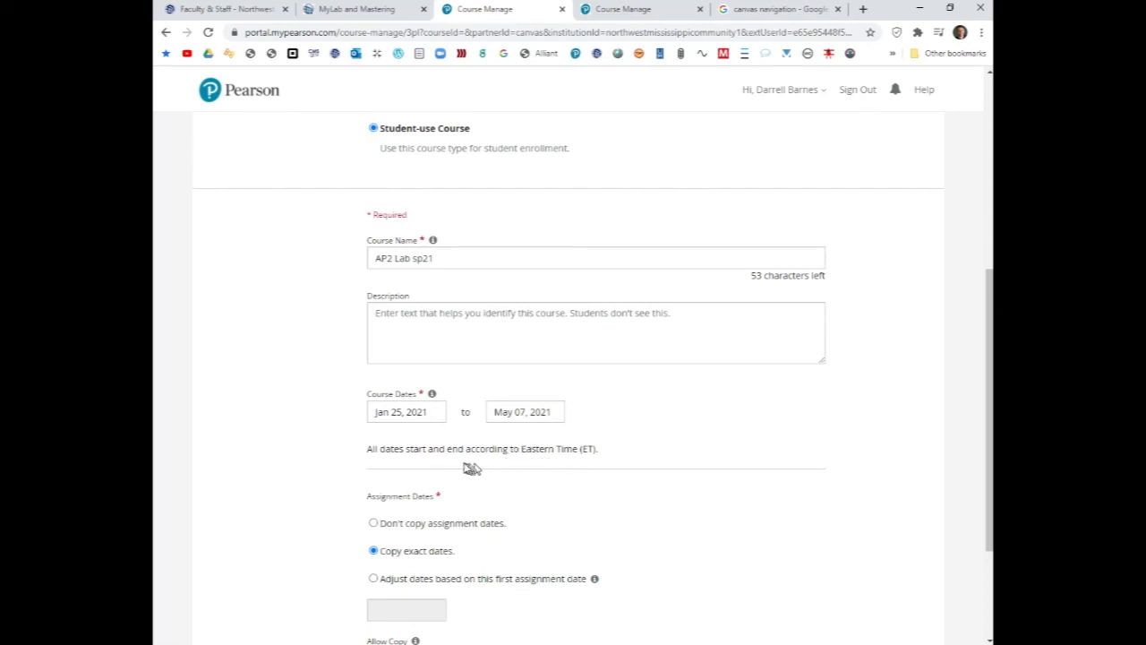
- Choose not to copy assignment dates and create the course
{"action": "scroll", "coordinate": [465, 468], "scroll_direction": "down", "scroll_amount": 1}
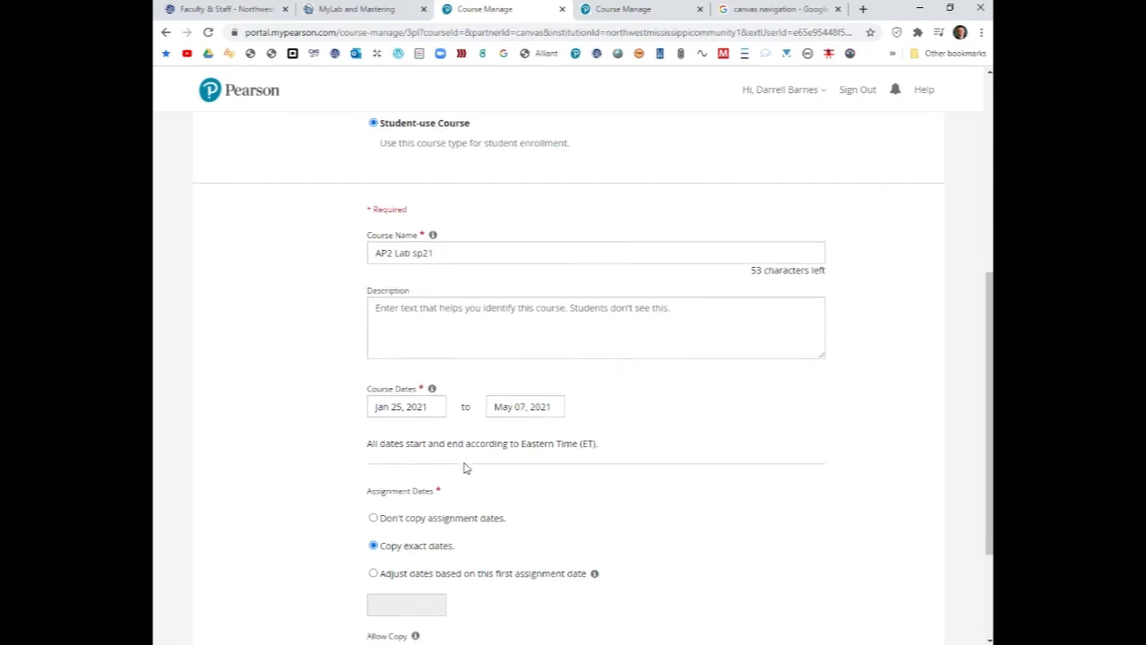
{"action": "left_click", "coordinate": [374, 458]}
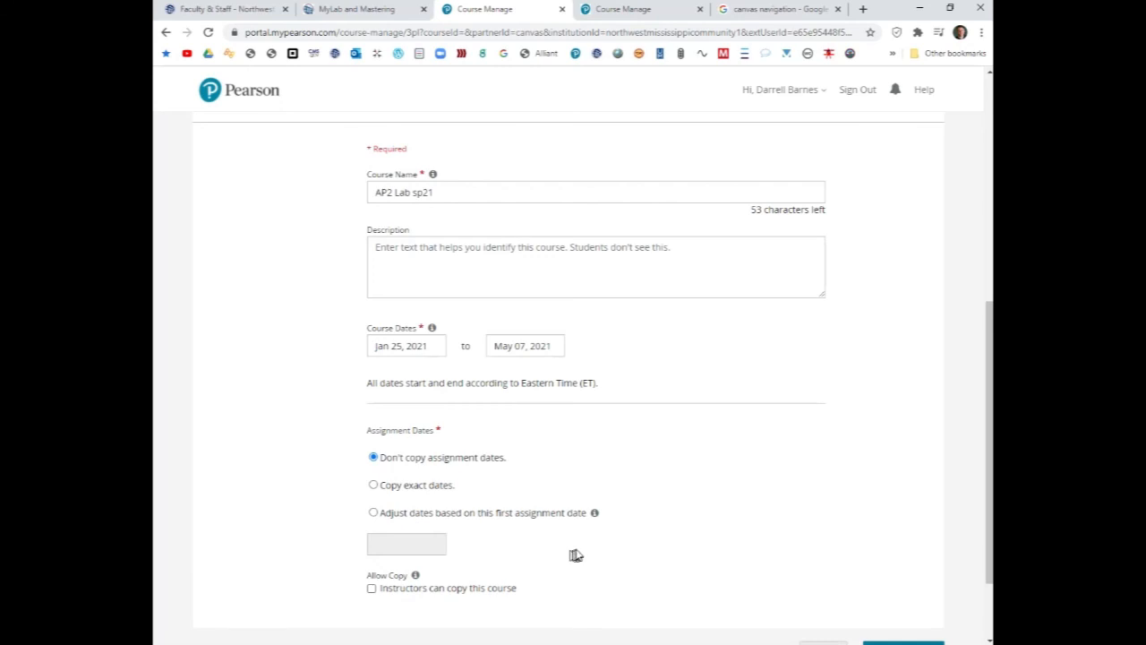
{"action": "scroll", "coordinate": [591, 553], "scroll_direction": "down", "scroll_amount": 2}
{"action": "left_click", "coordinate": [902, 546]}
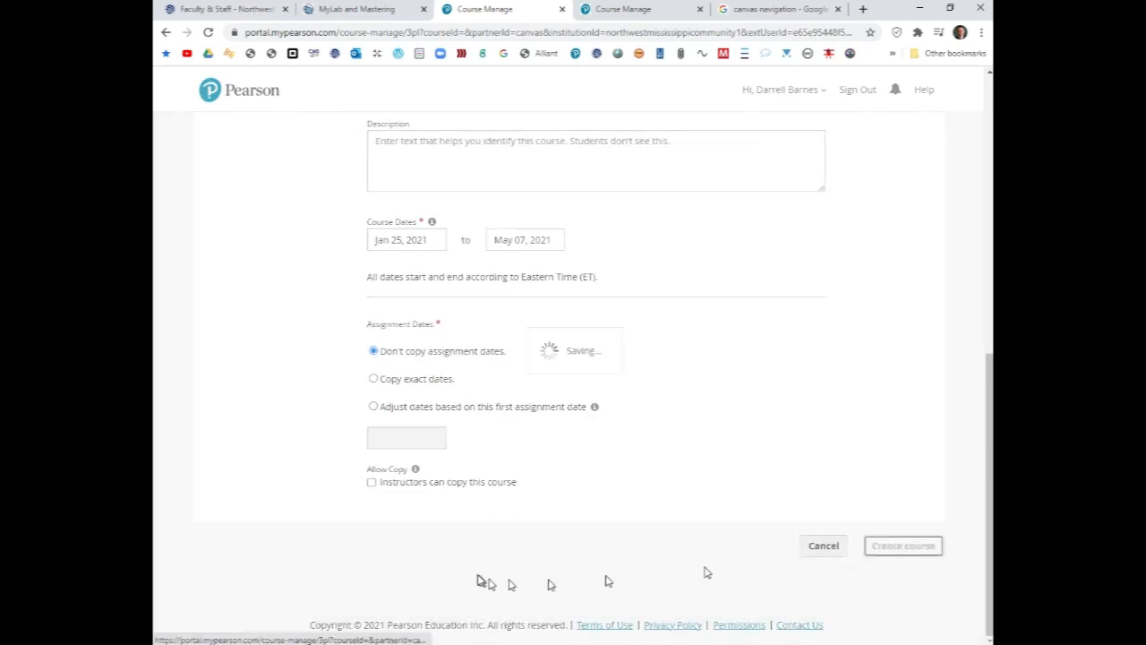